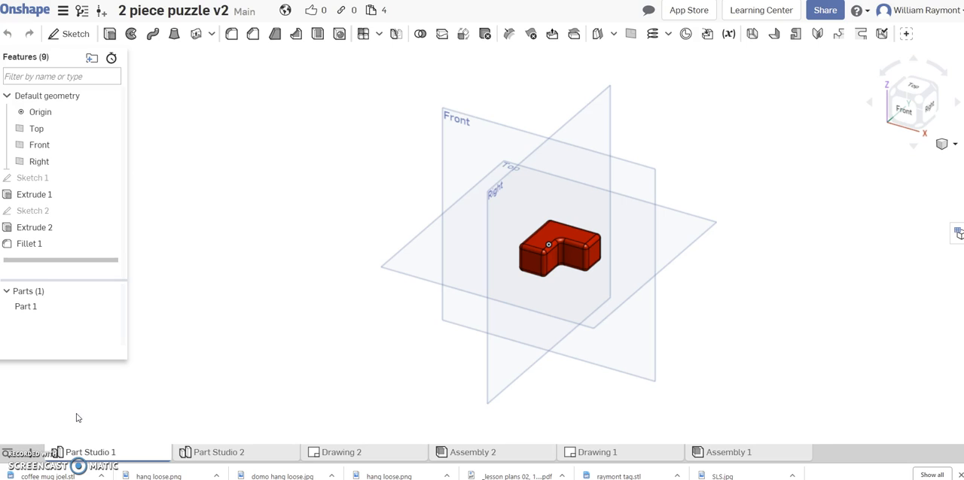
Examine the blue part in Part Studio 2 and how the two puzzle pieces fit together in Assembly 2
click(223, 452)
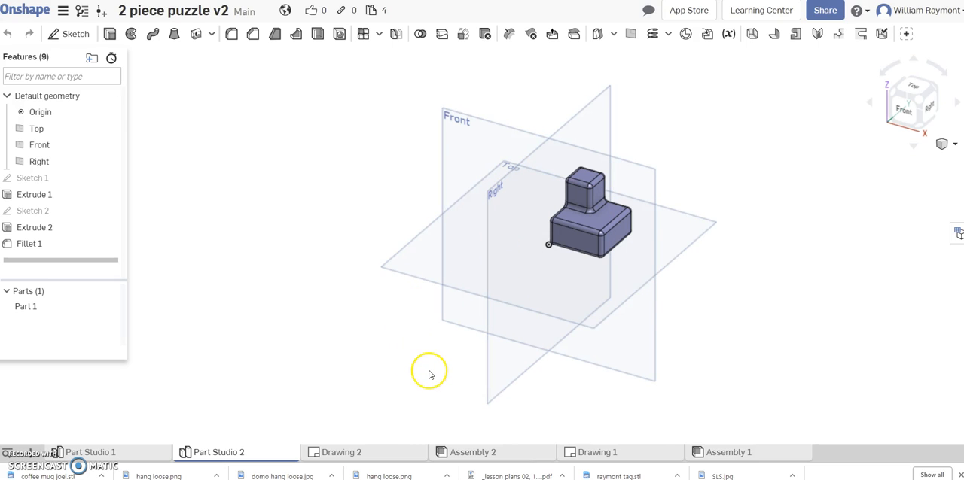
click(471, 453)
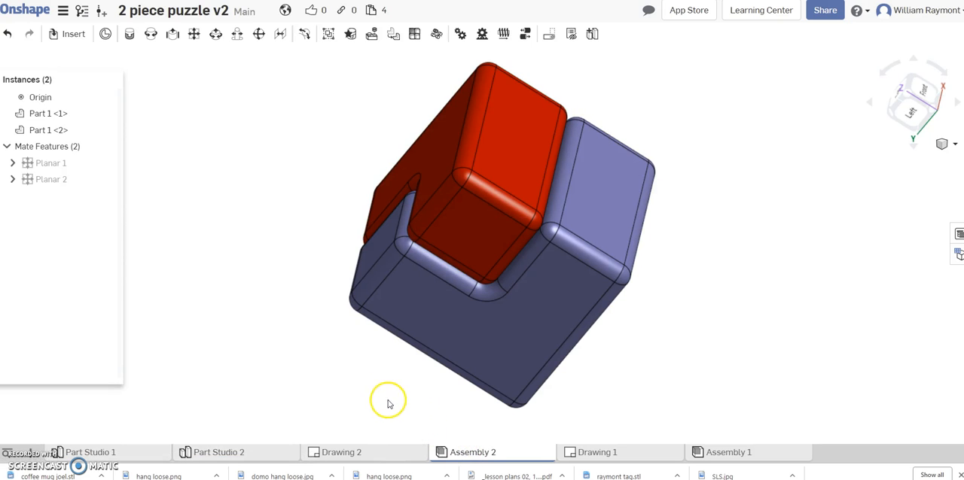
right_drag(354, 378, 441, 423)
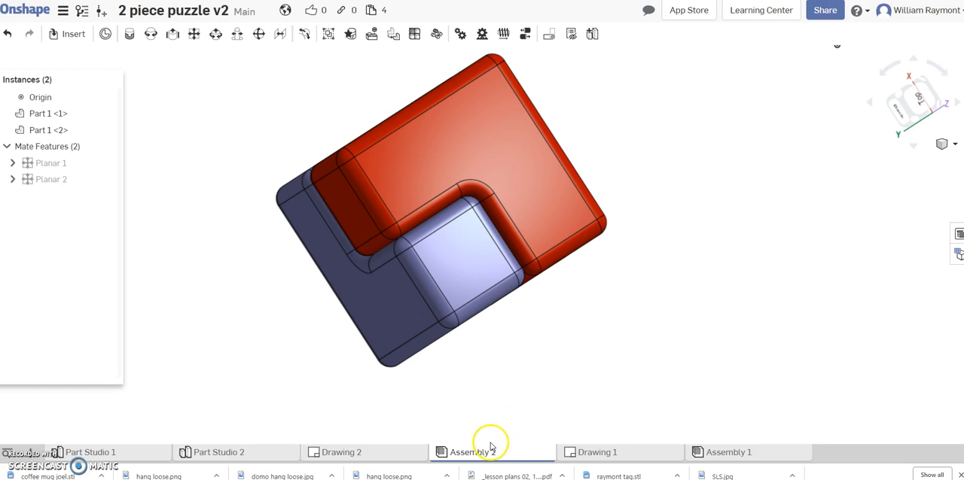
mouse_move(508, 456)
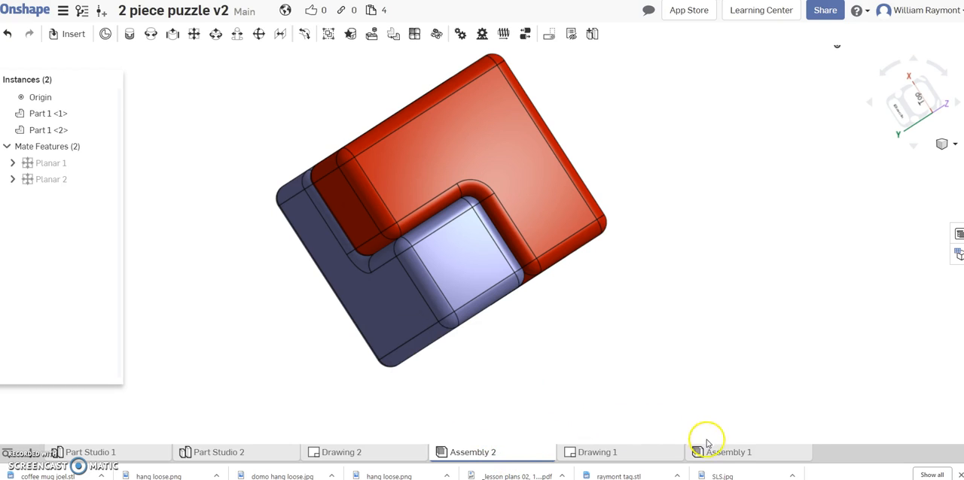
mouse_move(721, 457)
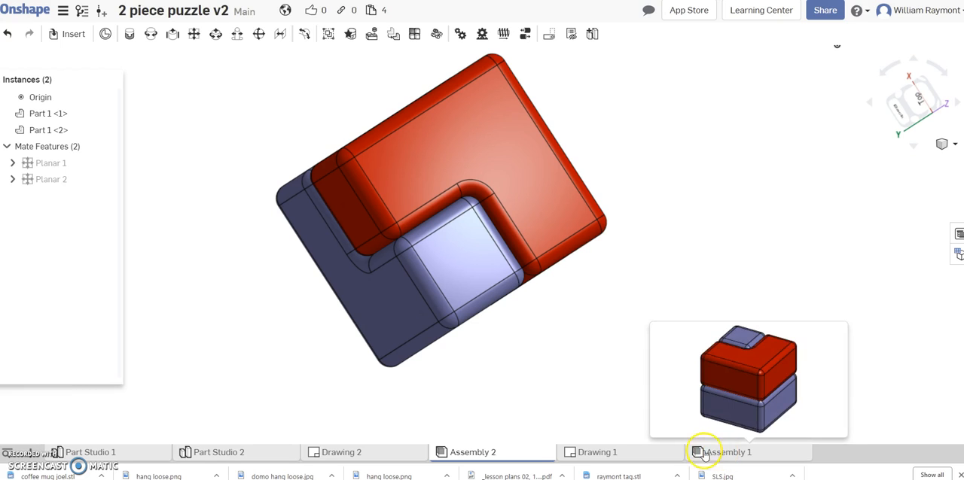
mouse_move(535, 449)
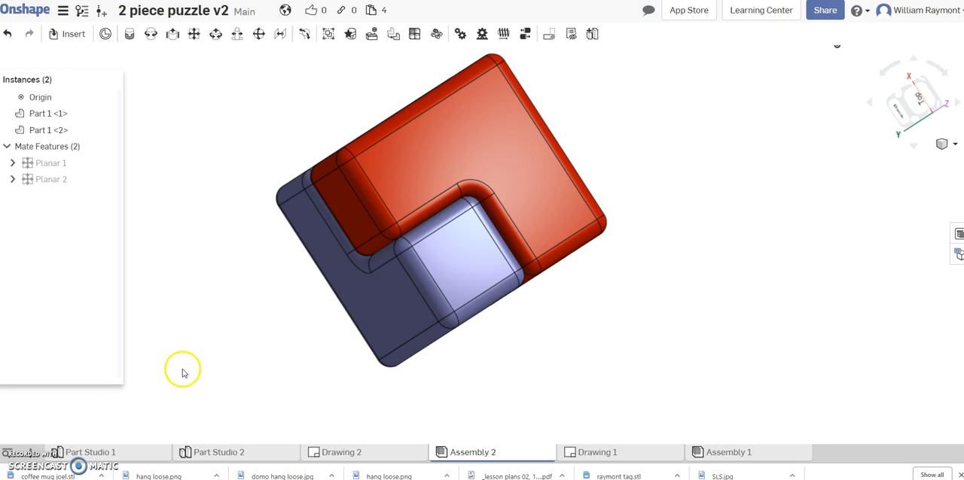
Create a new assembly and insert the red part from Part Studio 1 and the blue part from Part Studio 2
click(29, 453)
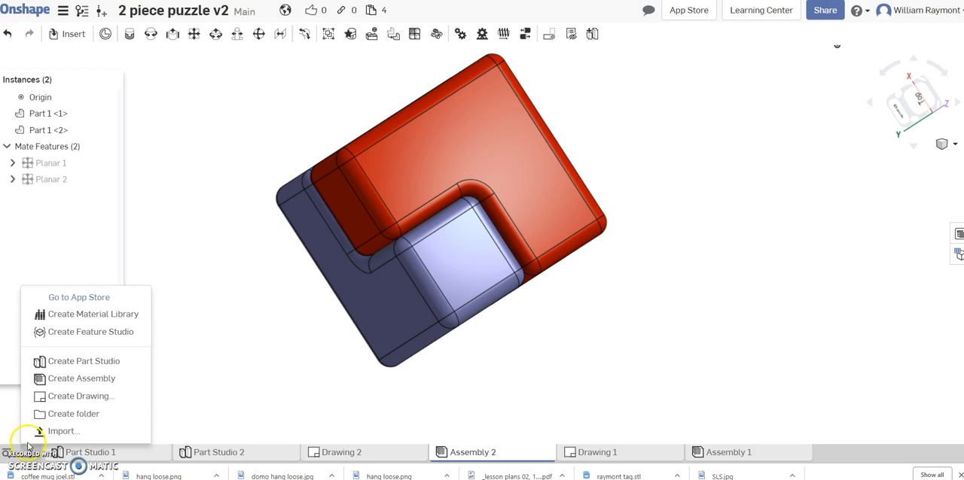
click(62, 381)
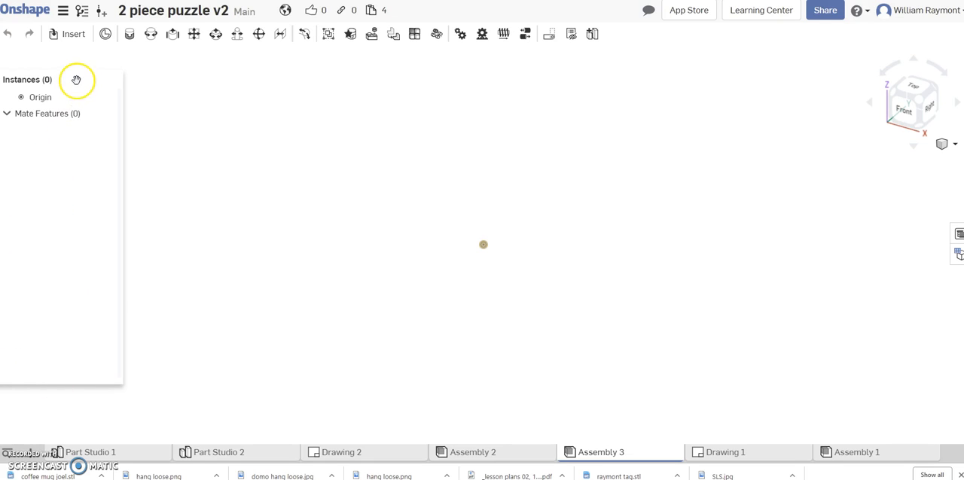
click(67, 38)
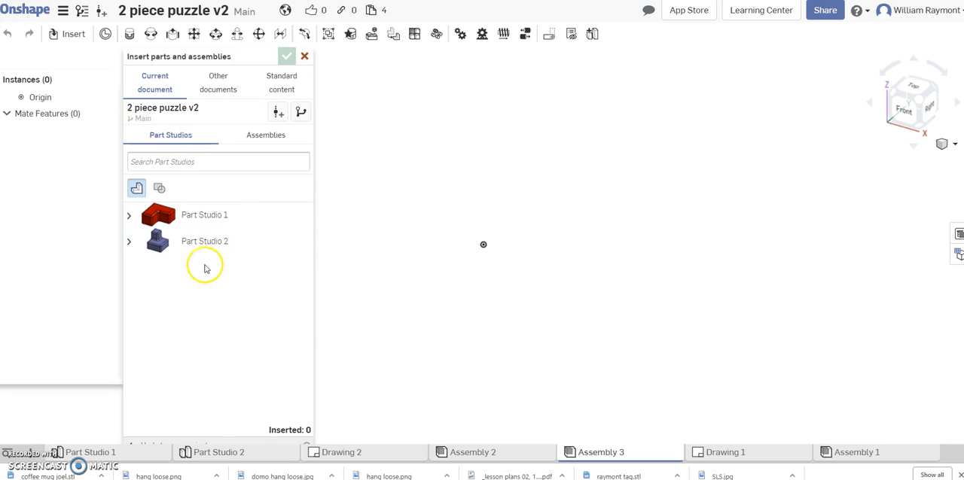
click(166, 220)
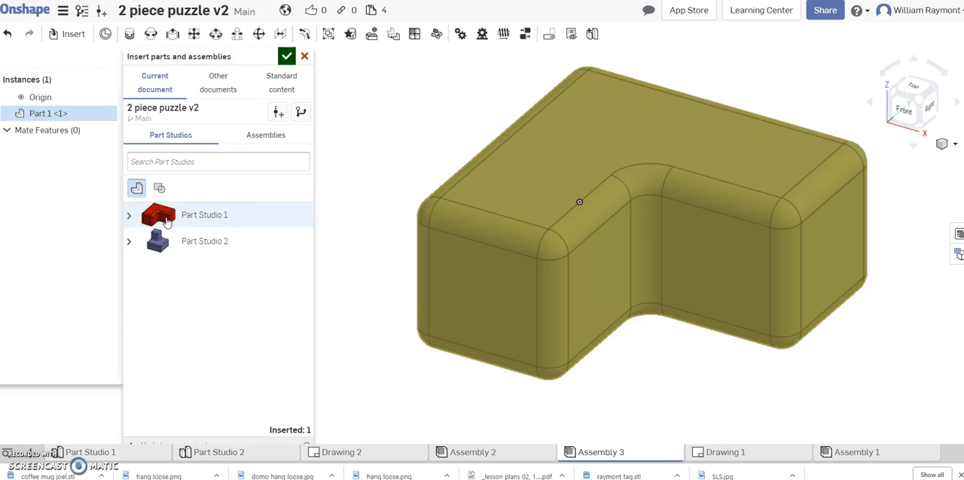
click(165, 245)
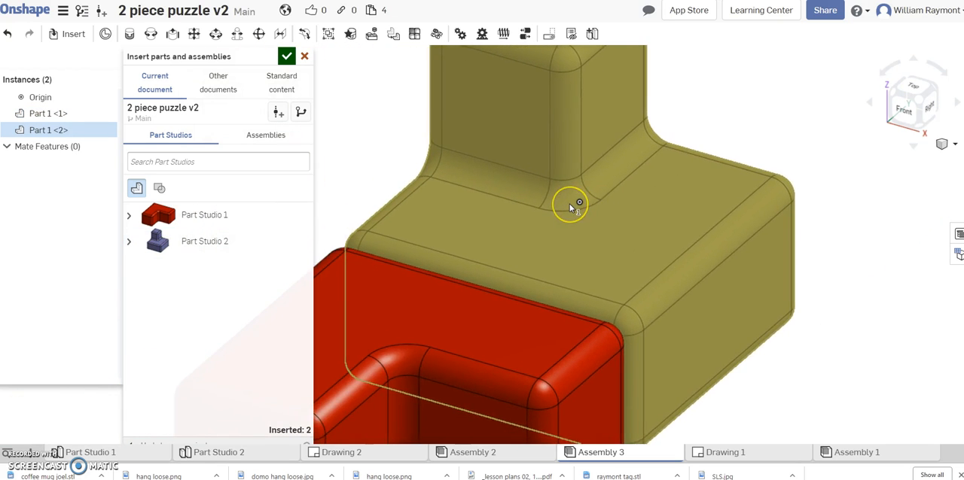
scroll(569, 204, down, 5)
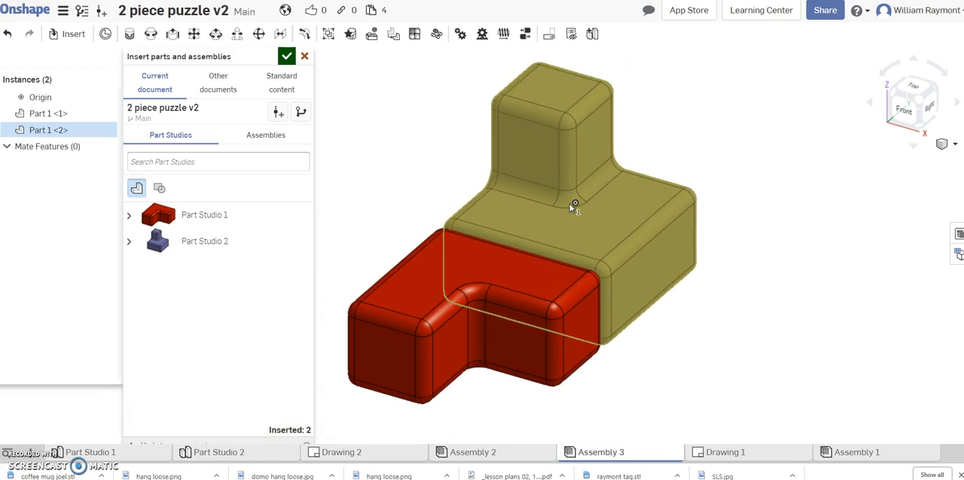
scroll(570, 204, down, 3)
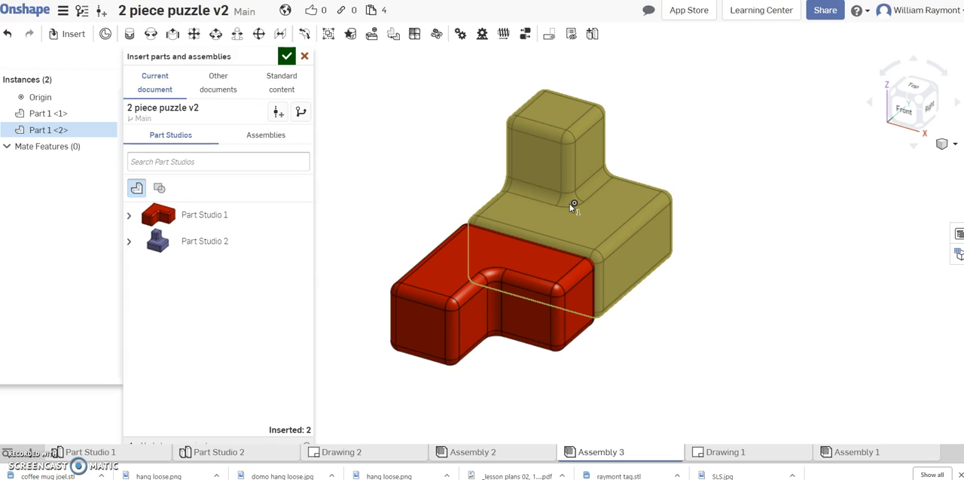
middle_drag(566, 210, 563, 184)
click(374, 102)
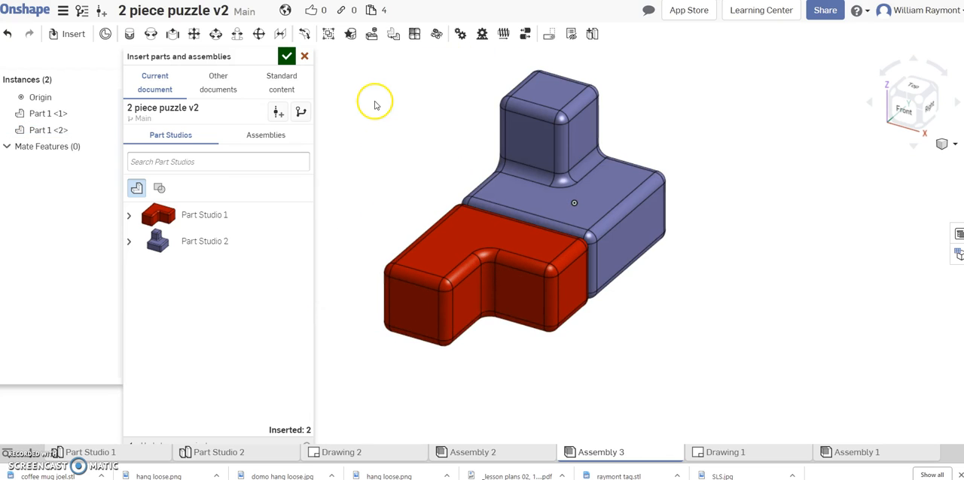
click(287, 58)
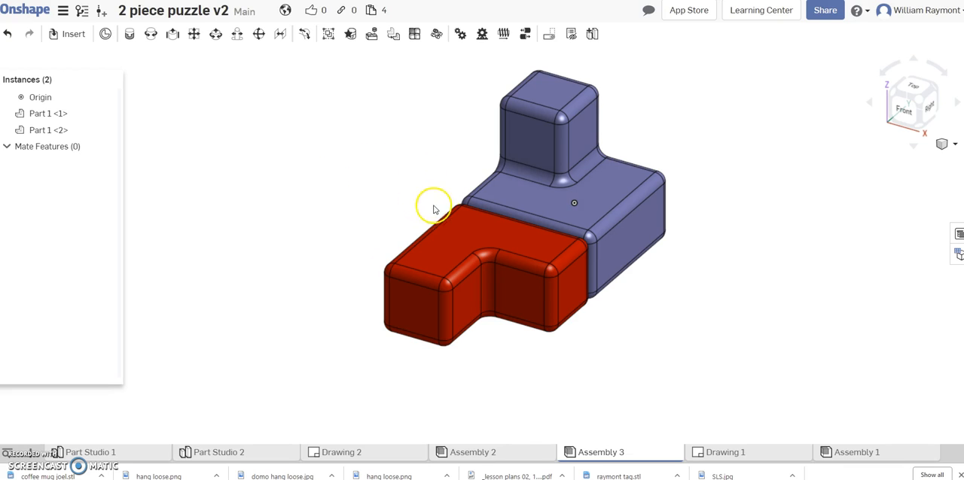
Move the red L-shaped part about 0.31 in along the X axis
click(457, 236)
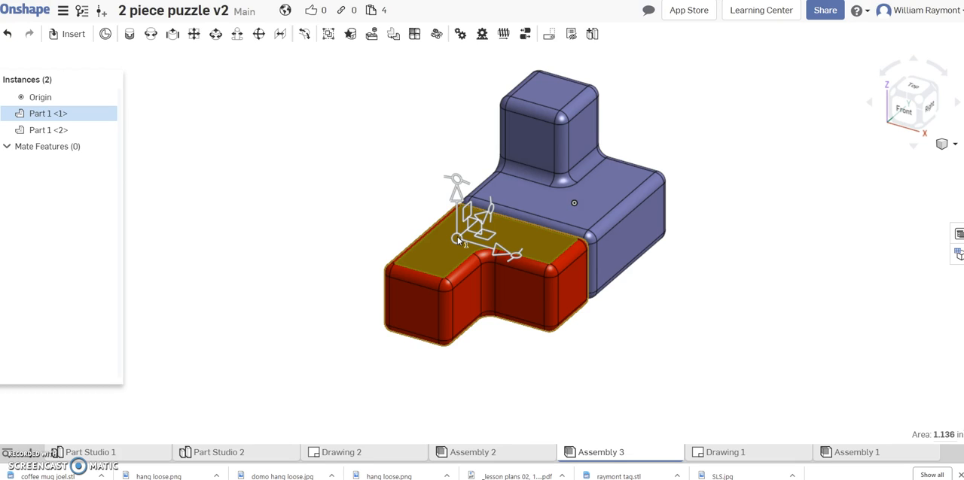
drag(457, 236, 524, 272)
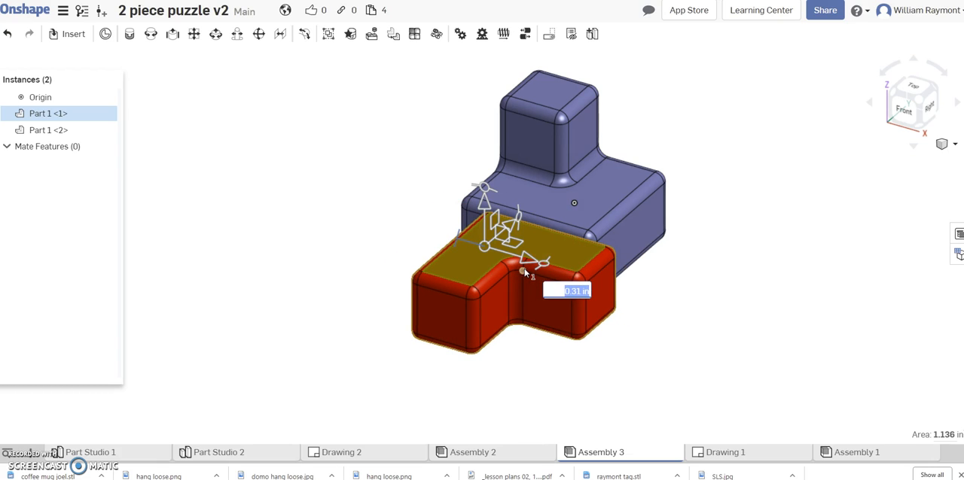
click(704, 272)
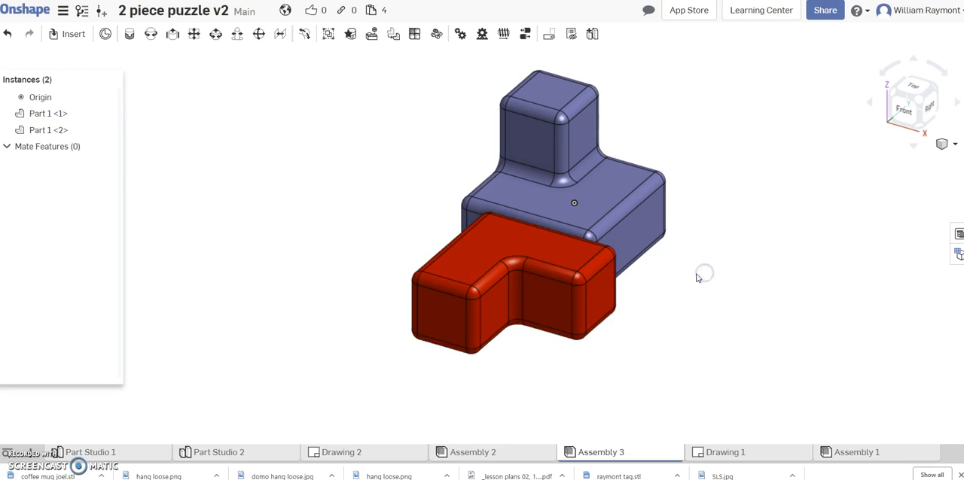
Rotate the red L-shaped part 180 degrees about its vertical axis
click(482, 265)
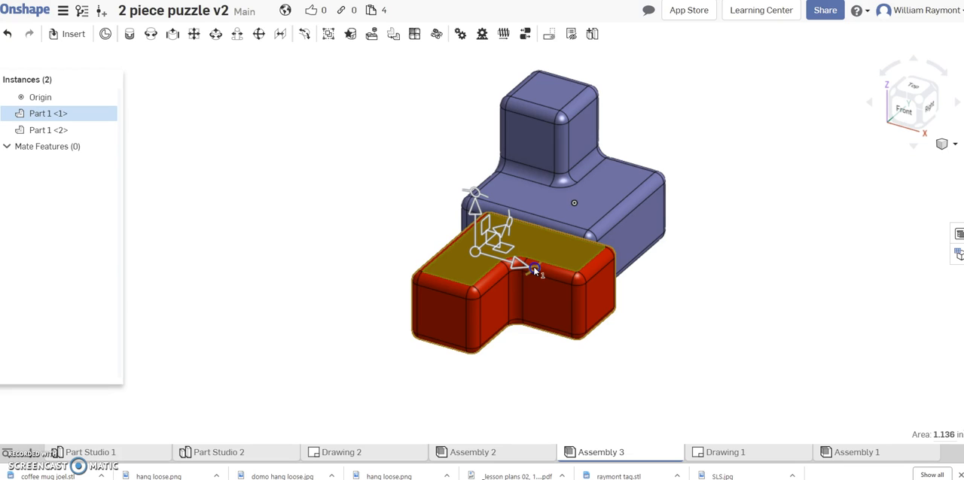
drag(533, 266, 538, 248)
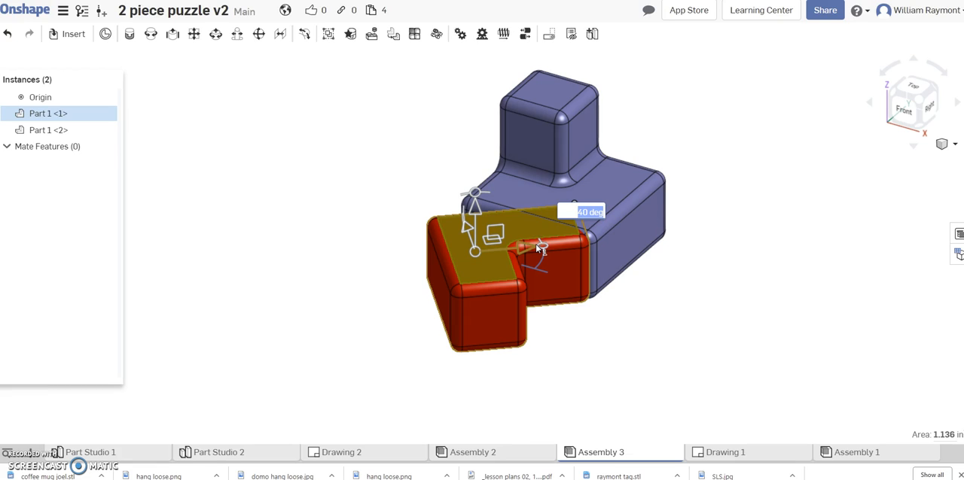
text(180)
key(Return)
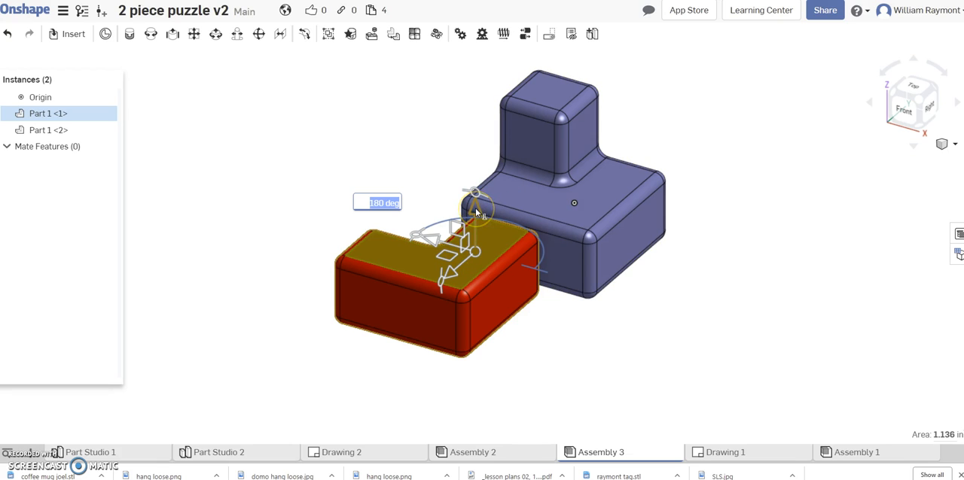
Move the red part up about 1.43 in, along X about 2.09 in, and forward about 1.71 in
drag(477, 205, 463, 77)
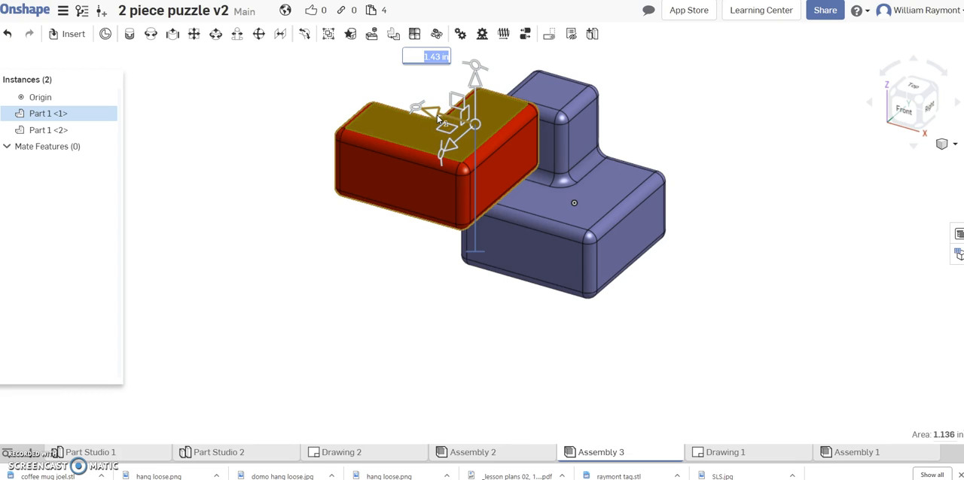
drag(432, 112, 612, 193)
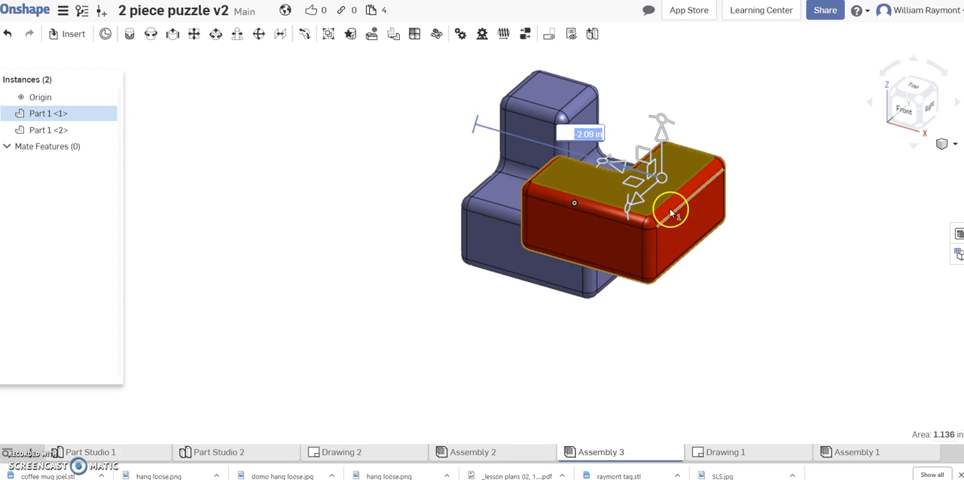
drag(640, 196, 554, 279)
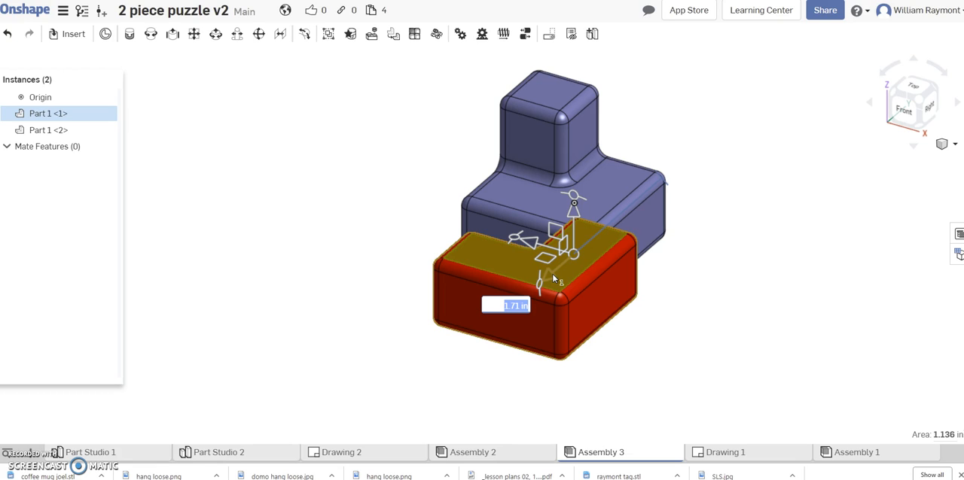
Add a planar mate between the front face of the blue part's upright block and an inner notch face of the red part
right_drag(565, 277, 608, 281)
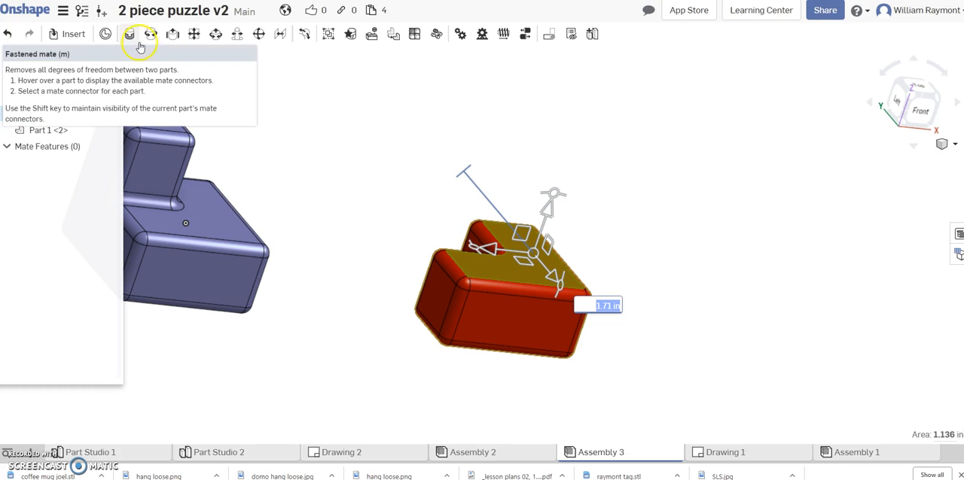
click(195, 34)
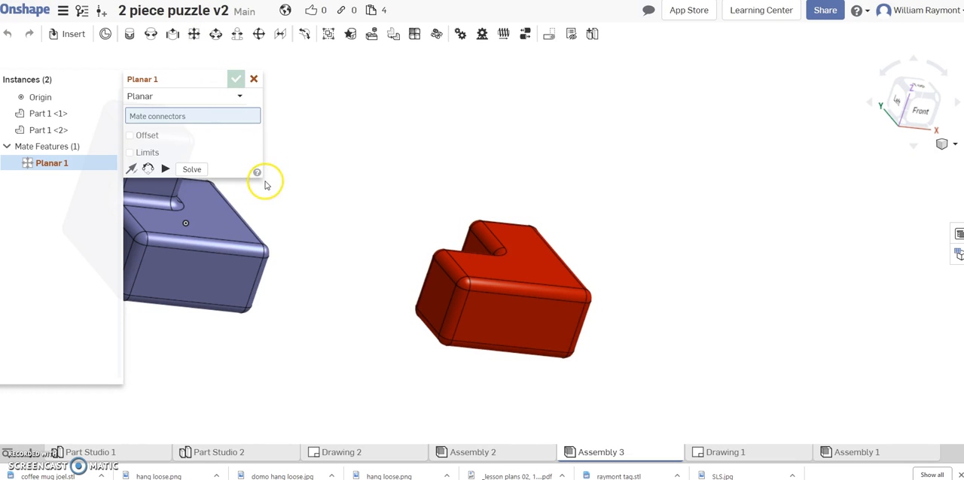
mouse_move(322, 248)
right_down()
mouse_move(334, 258)
mouse_move(318, 228)
mouse_move(282, 230)
mouse_move(294, 233)
right_up()
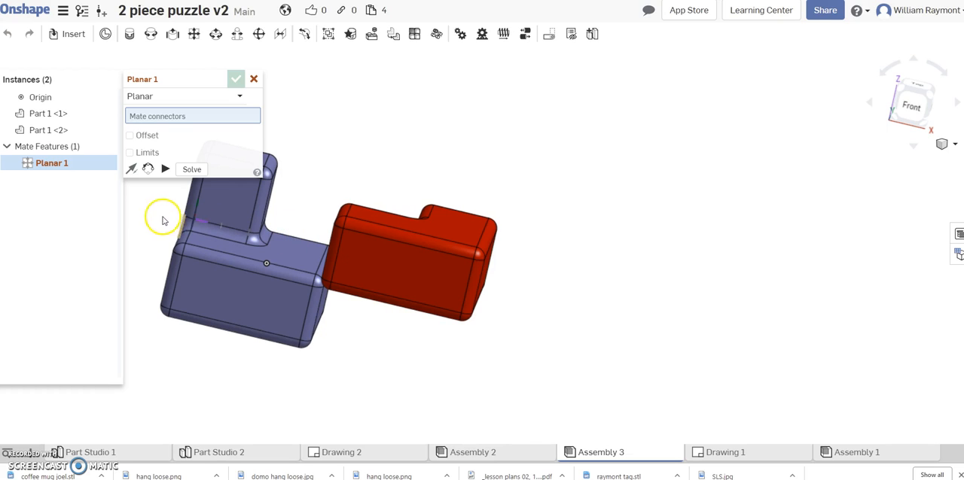
click(224, 203)
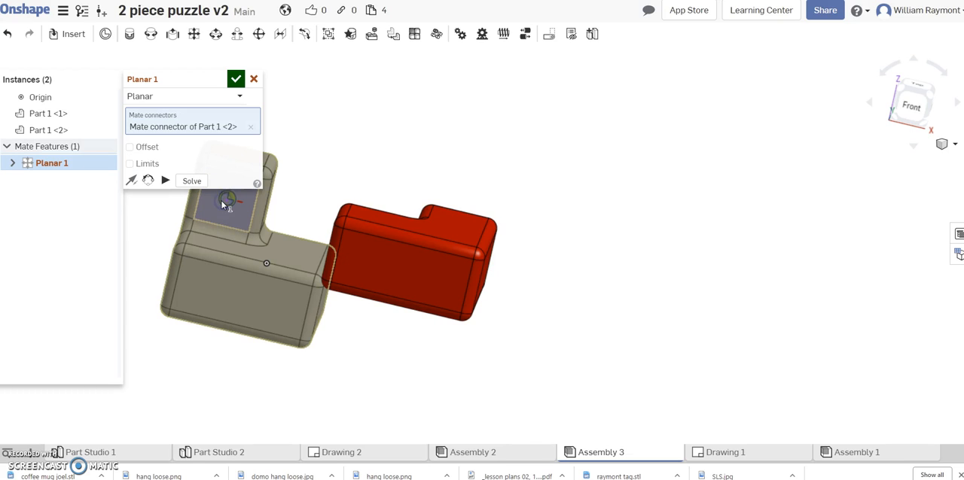
right_drag(149, 220, 254, 284)
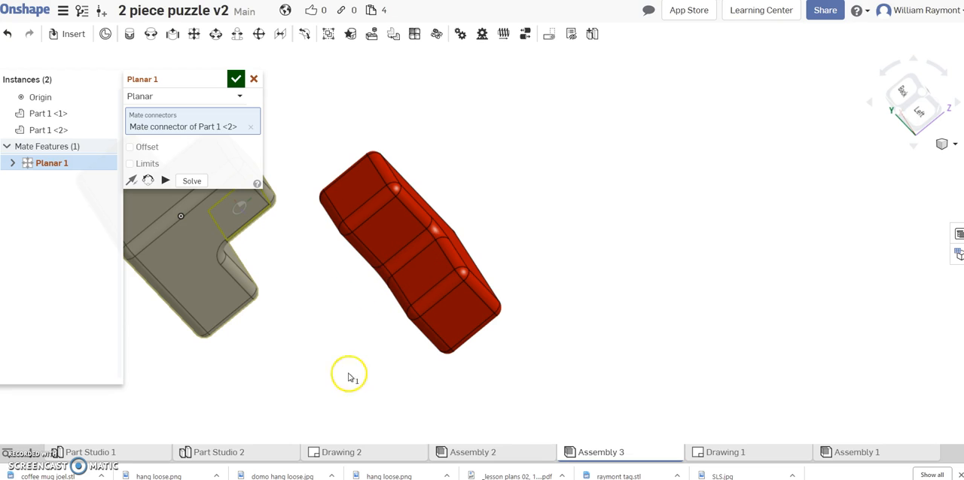
right_drag(354, 337, 361, 344)
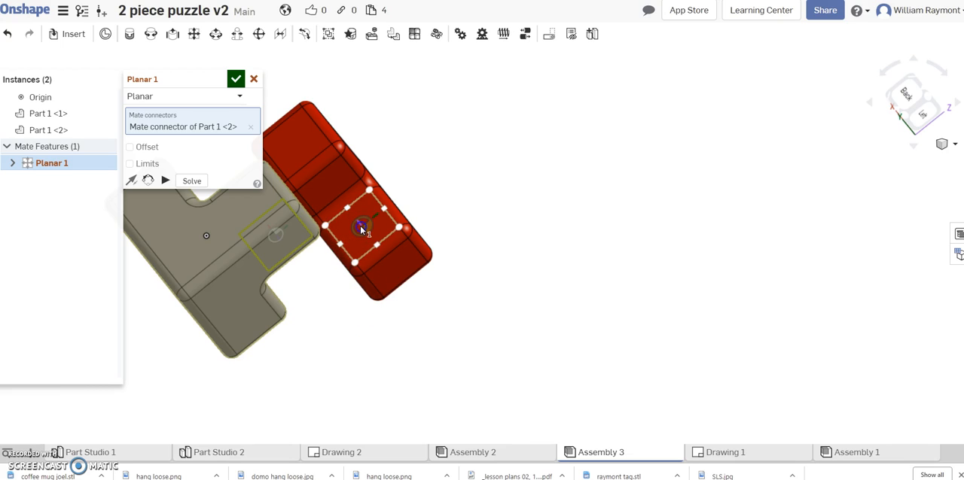
click(361, 231)
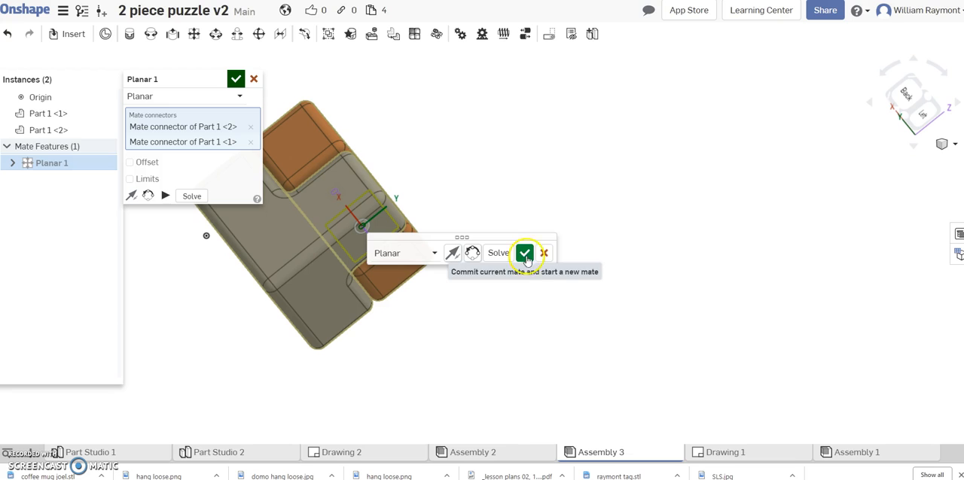
right_drag(506, 342, 472, 353)
click(472, 353)
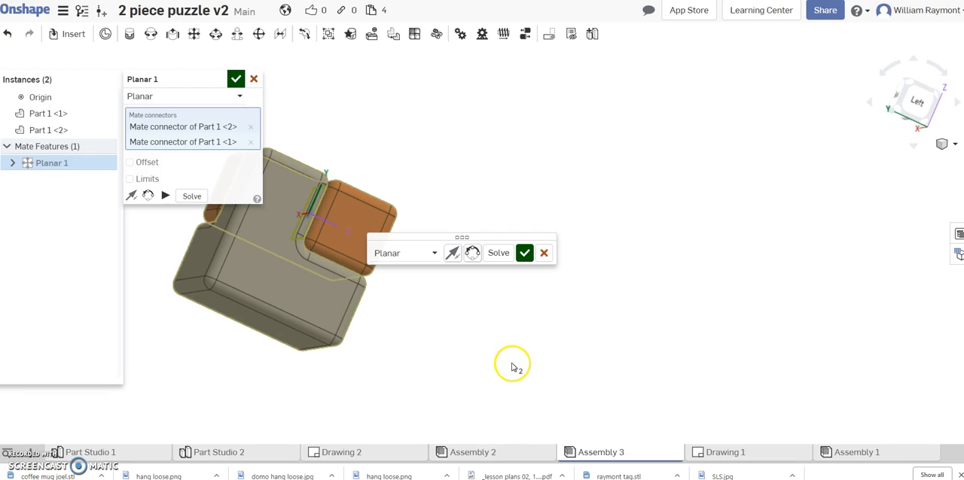
click(522, 255)
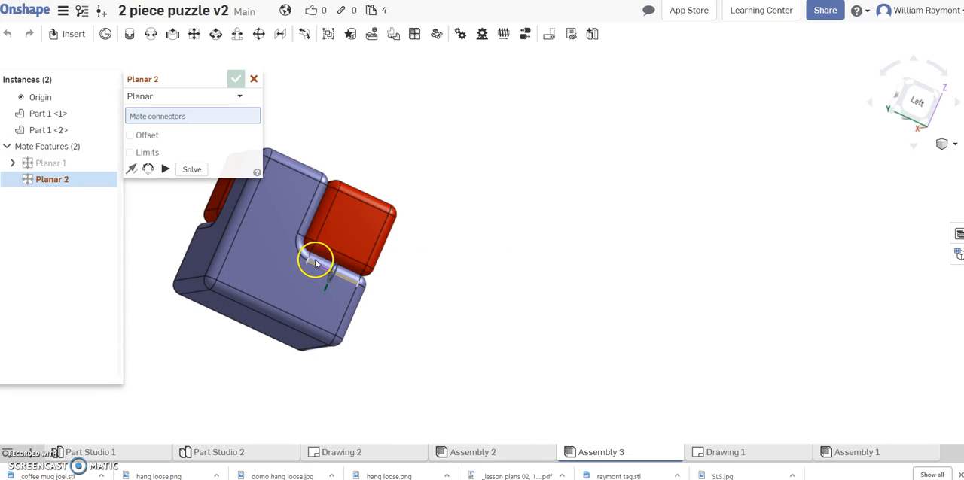
mouse_move(562, 203)
right_down()
mouse_move(579, 236)
mouse_move(581, 277)
mouse_move(536, 314)
mouse_move(555, 311)
right_up()
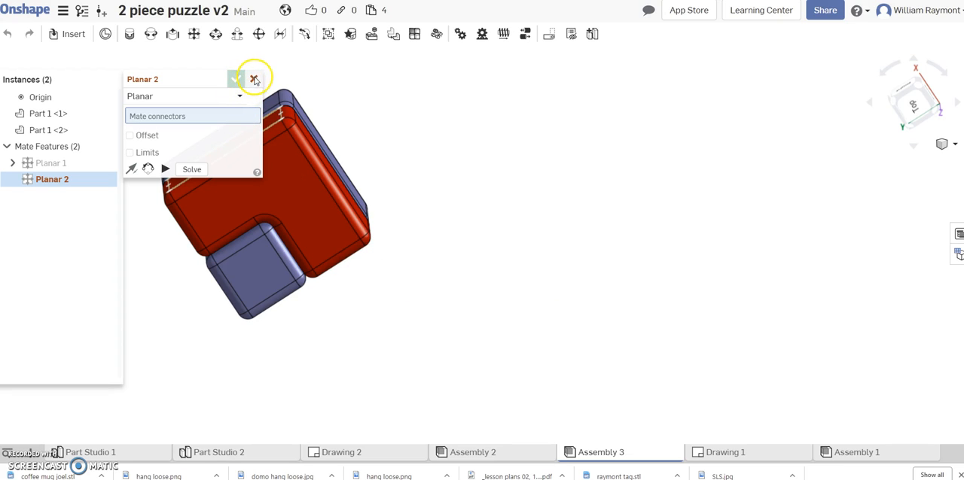
click(253, 79)
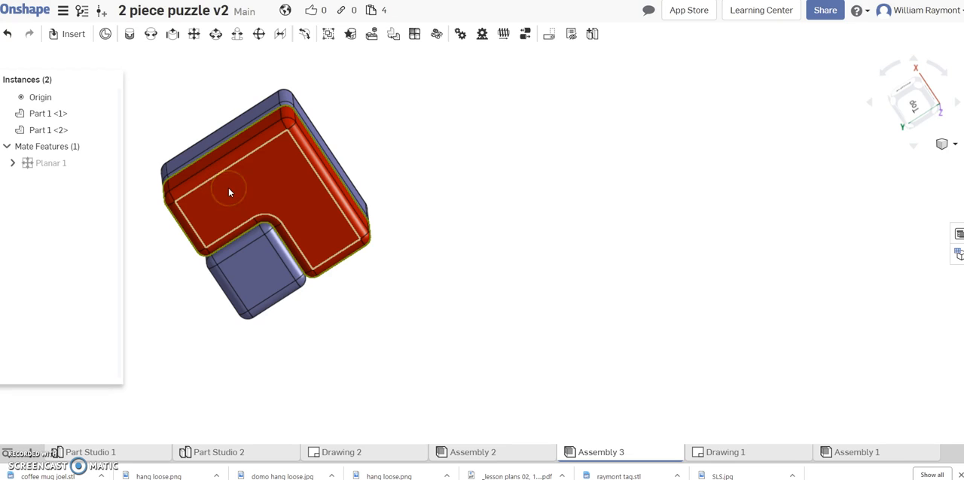
Try sliding the red part away from the blue part to test the planar mate, and undo the move
drag(149, 118, 437, 328)
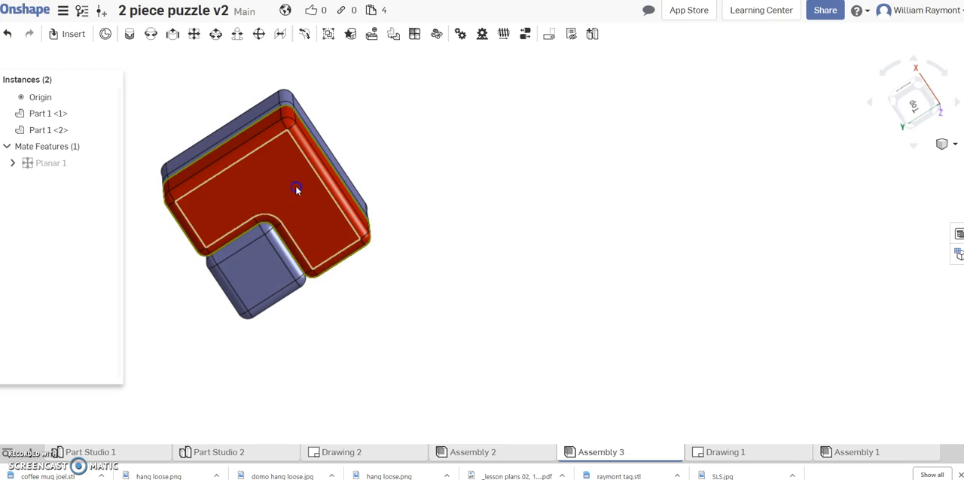
right_drag(381, 195, 422, 198)
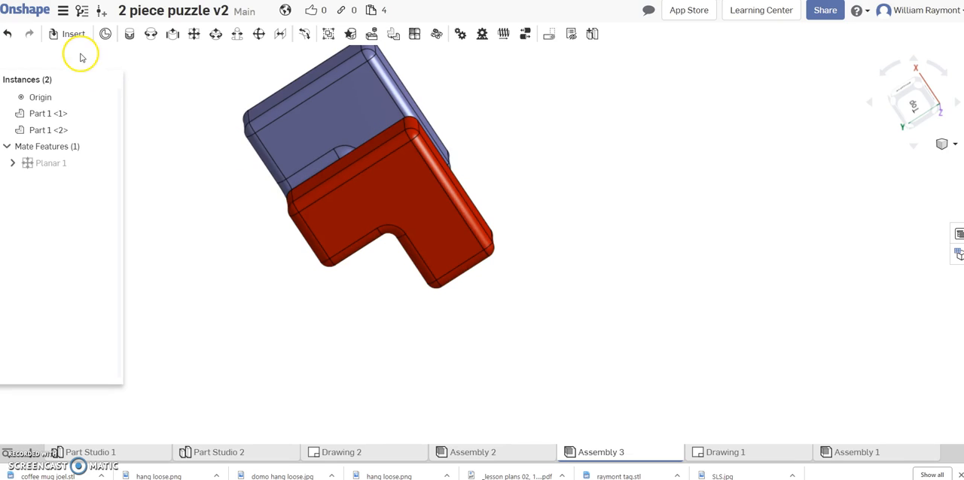
click(7, 35)
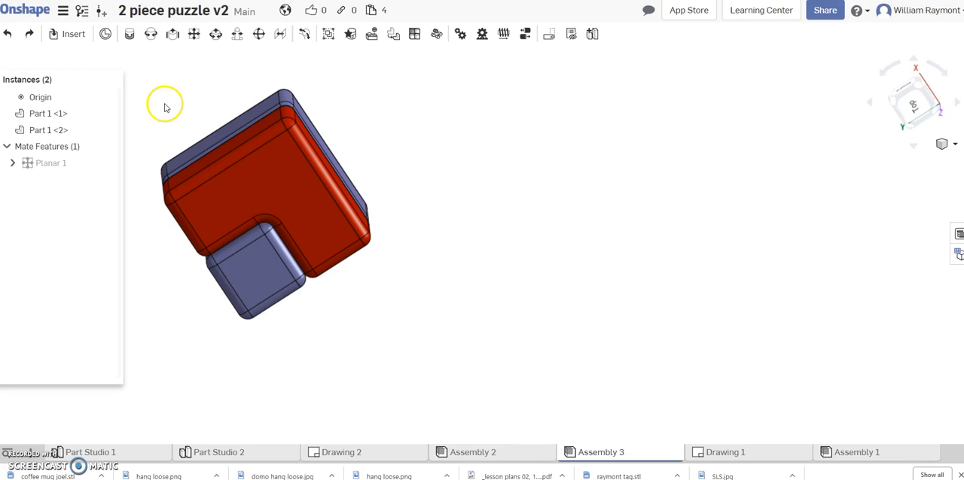
Examine how the red and blue pieces fit together from the top and left sides, ending in the isometric view
scroll(156, 119, up, 2)
scroll(156, 120, down, 5)
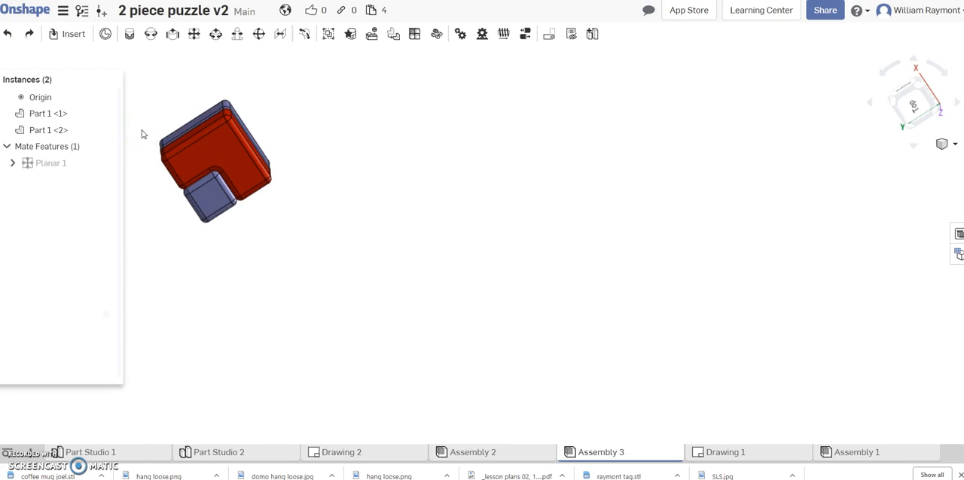
scroll(142, 134, up, 5)
scroll(142, 134, up, 3)
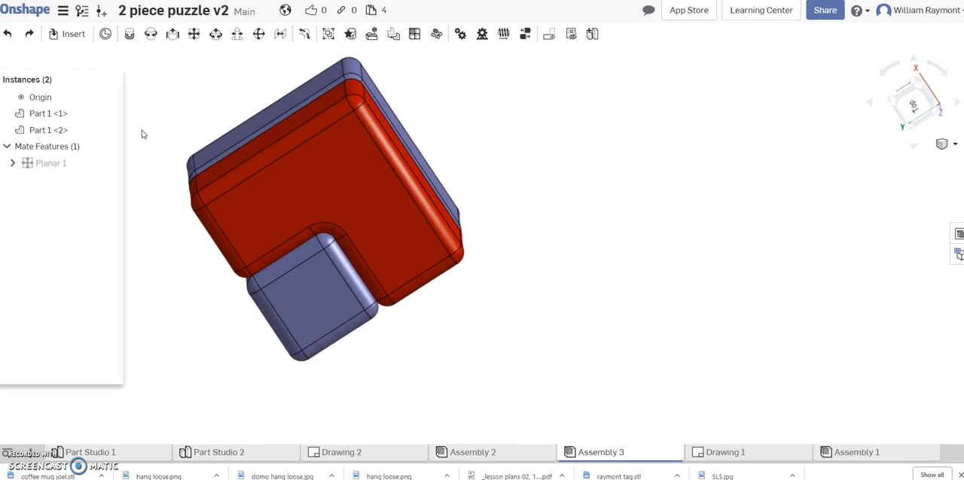
scroll(143, 134, up, 2)
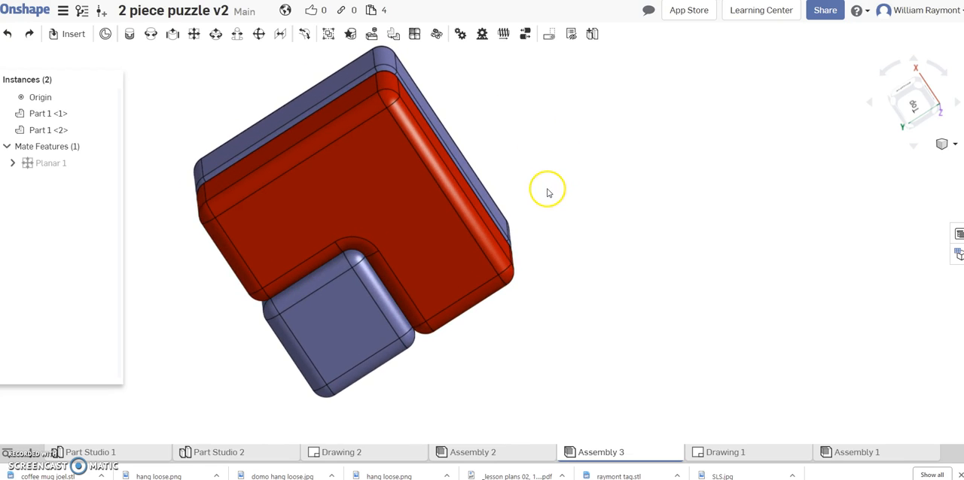
right_drag(551, 189, 796, 278)
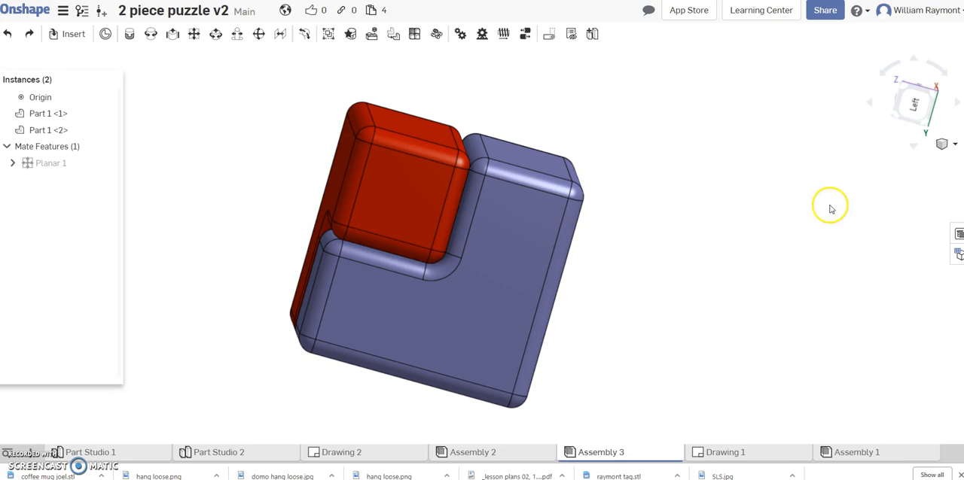
click(949, 153)
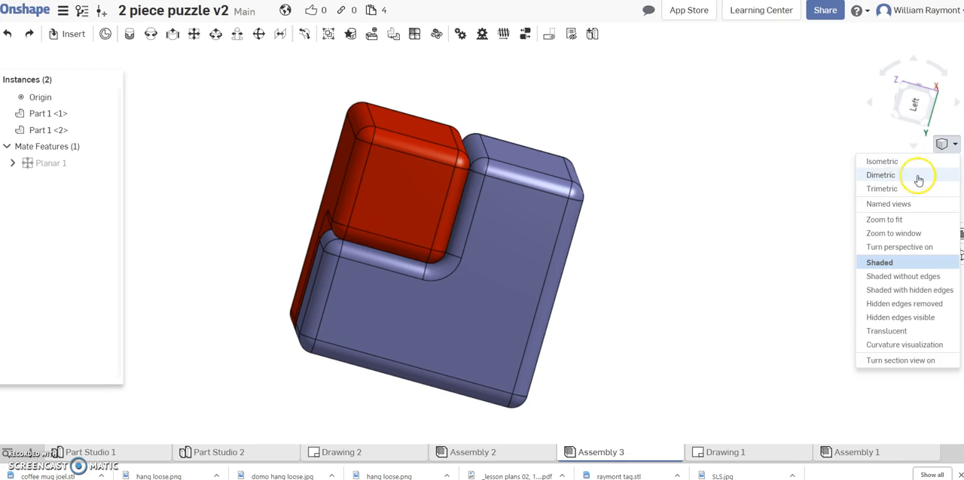
click(890, 161)
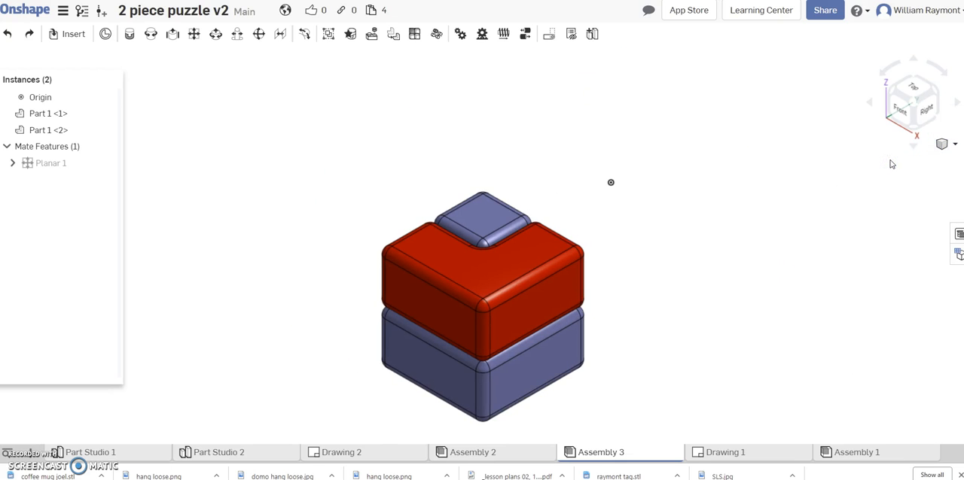